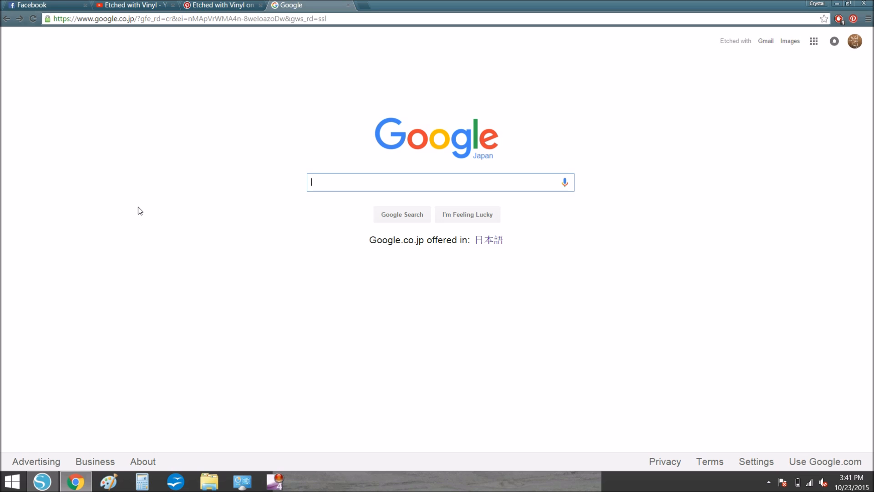
- Search Google Images for "goofy" and preview the full-body Goofy picture from Magical Ears with his finger raised
text(goofy)
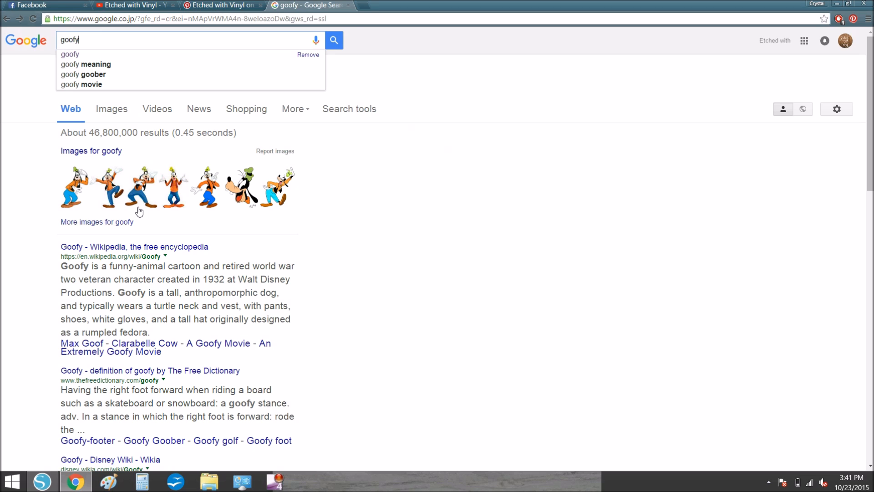
key(Return)
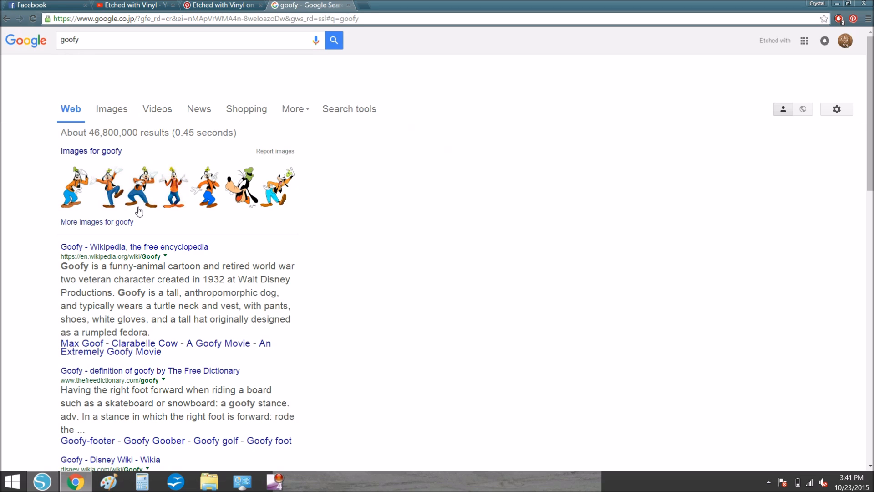
click(113, 112)
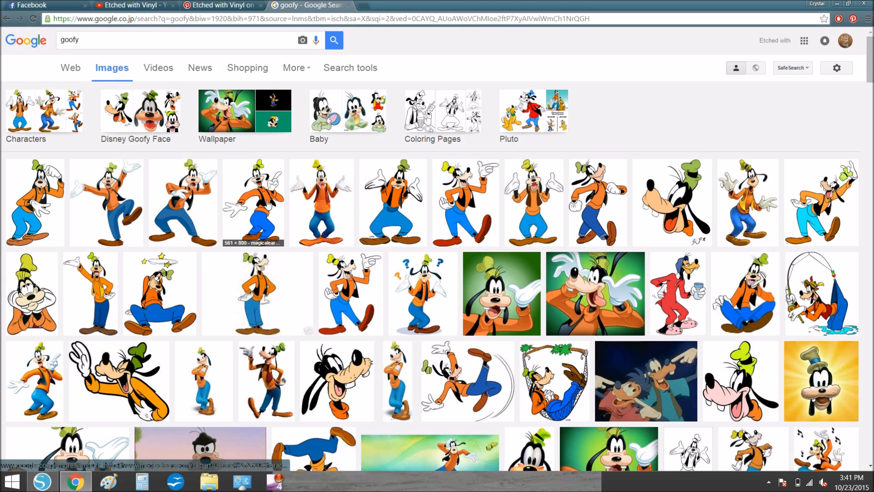
click(268, 209)
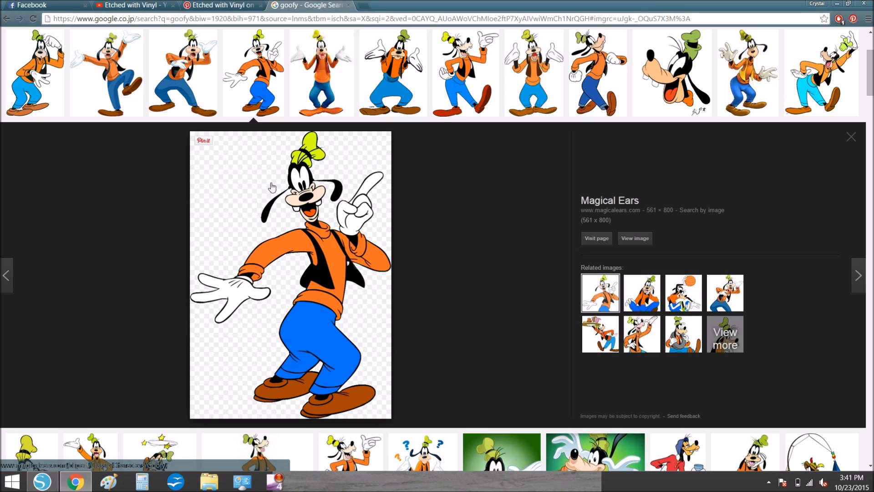
right_click(293, 260)
click(319, 278)
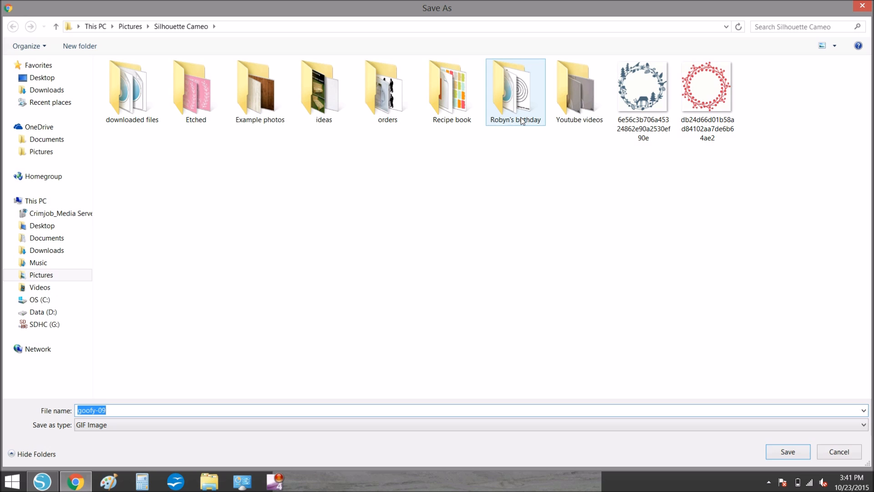
double_click(517, 89)
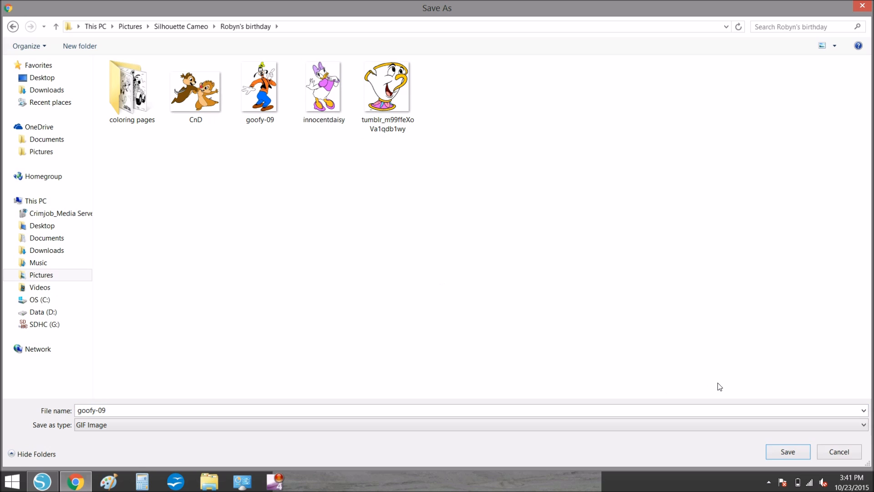
click(839, 452)
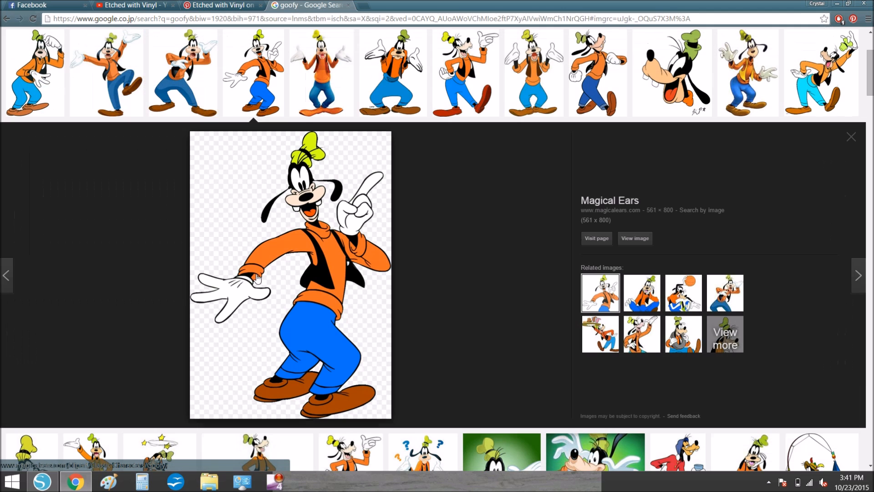
- Switch to Silhouette Studio, open the goofy-09 image and move it to about the middle of the page
click(43, 481)
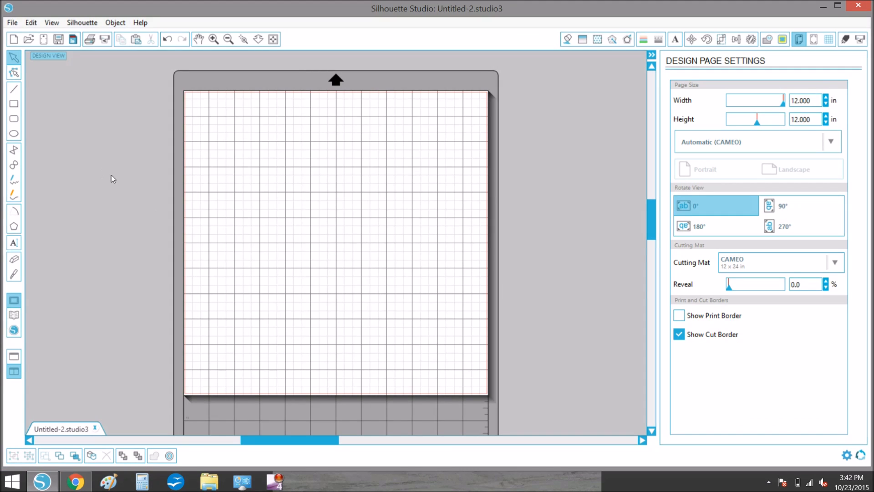
click(13, 23)
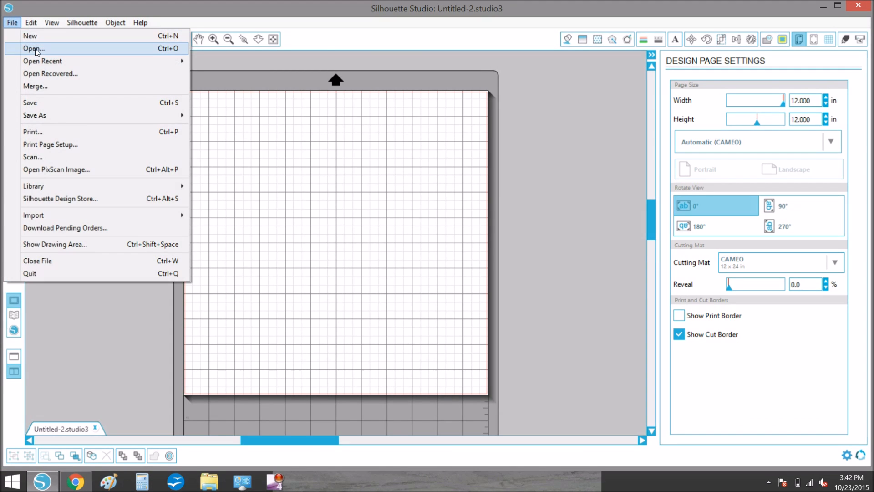
click(25, 47)
scroll(316, 113, down, 3)
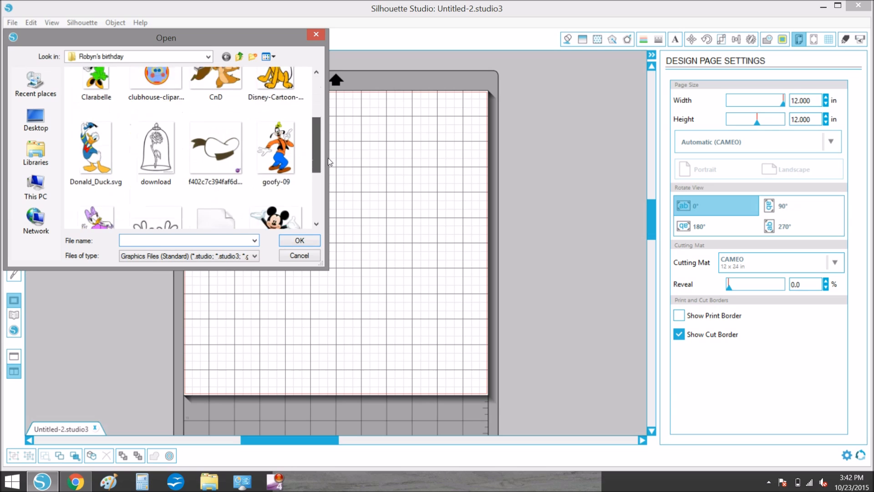
click(284, 135)
double_click(284, 135)
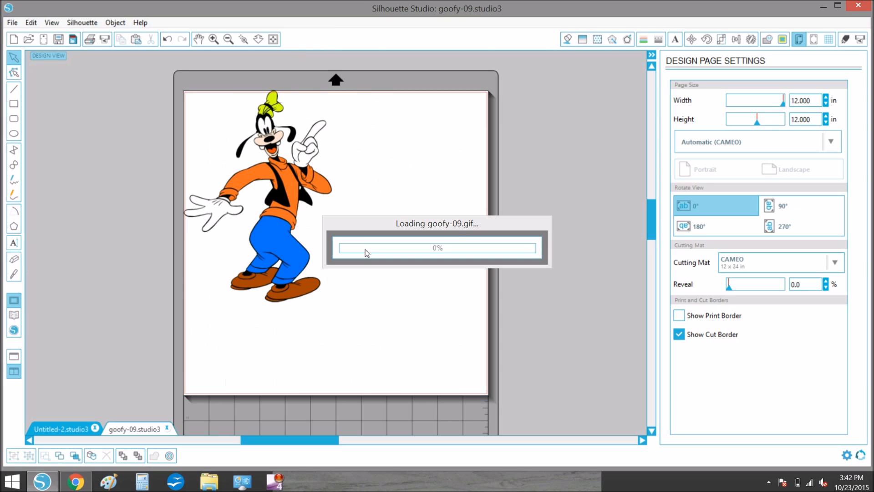
drag(289, 177, 356, 222)
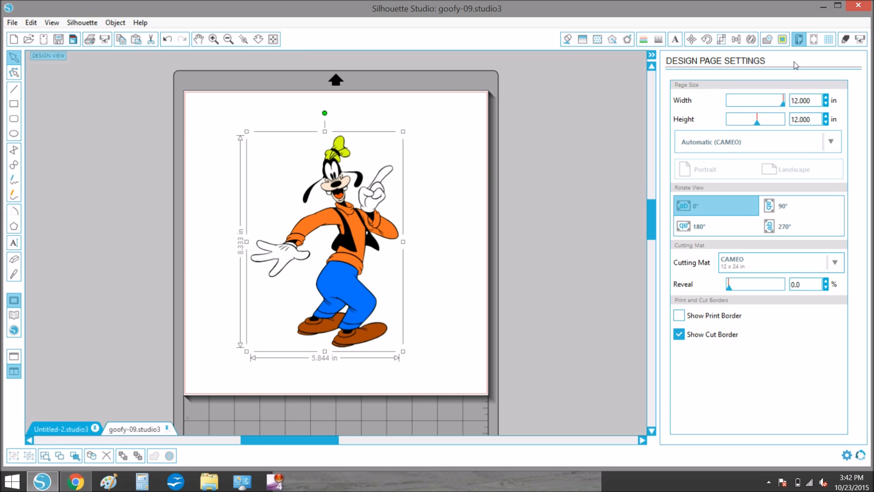
- Preview the cut lines of the Goofy image with the Cut style and restore No Cut
click(846, 40)
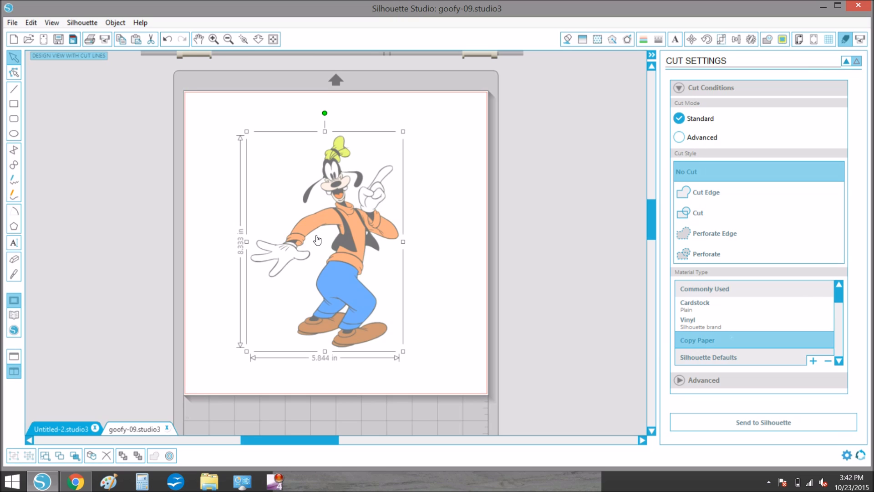
click(706, 213)
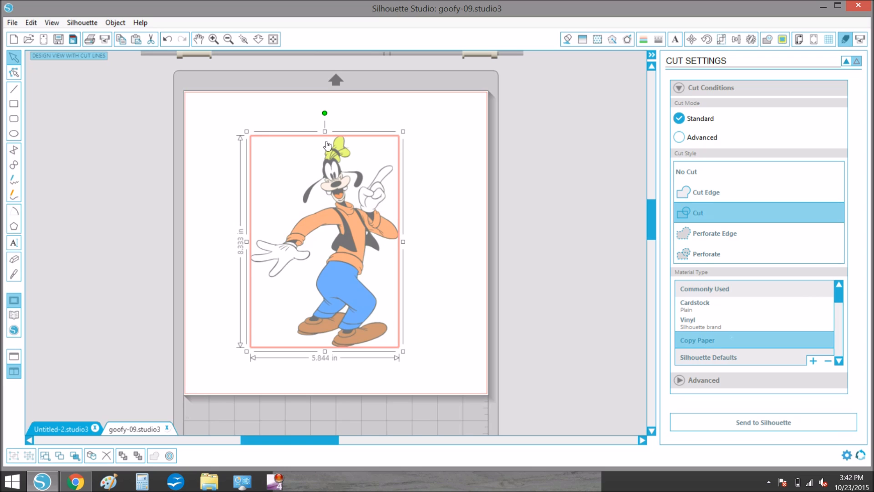
click(701, 173)
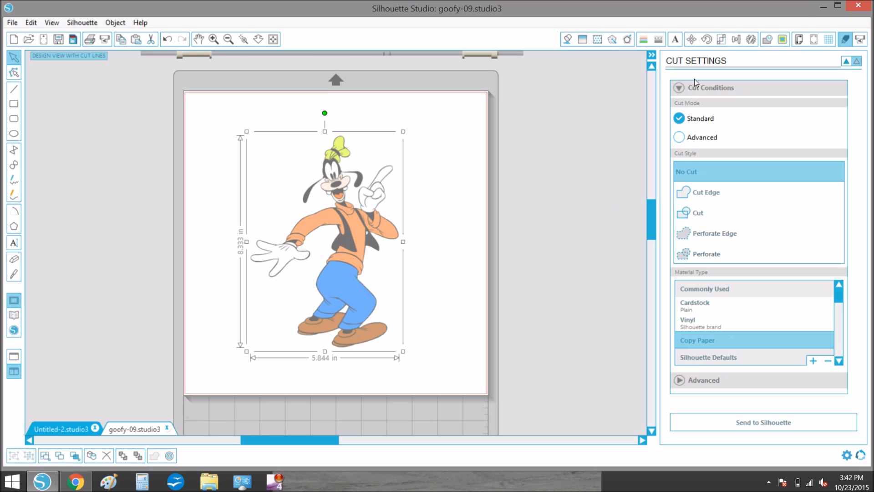
- Trace the outer edge of the Goofy image within a trace area about 9.4 by 10.5 in, with a high pass filter of 160
click(782, 40)
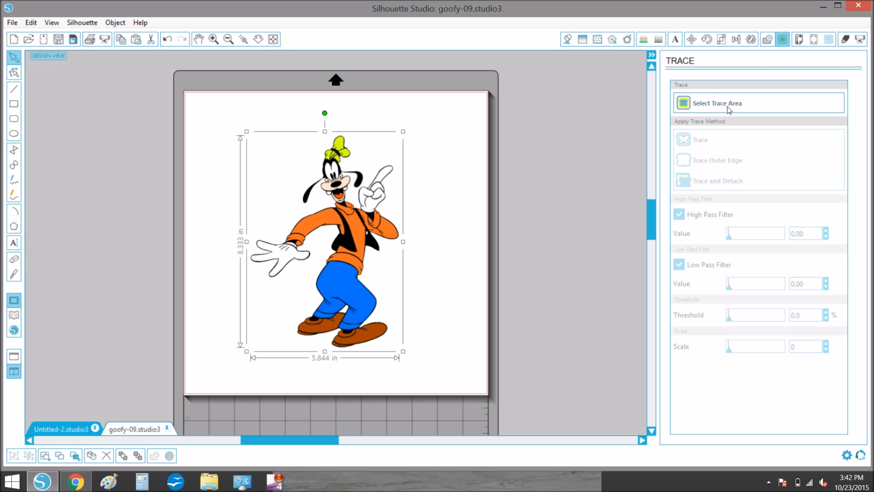
click(728, 108)
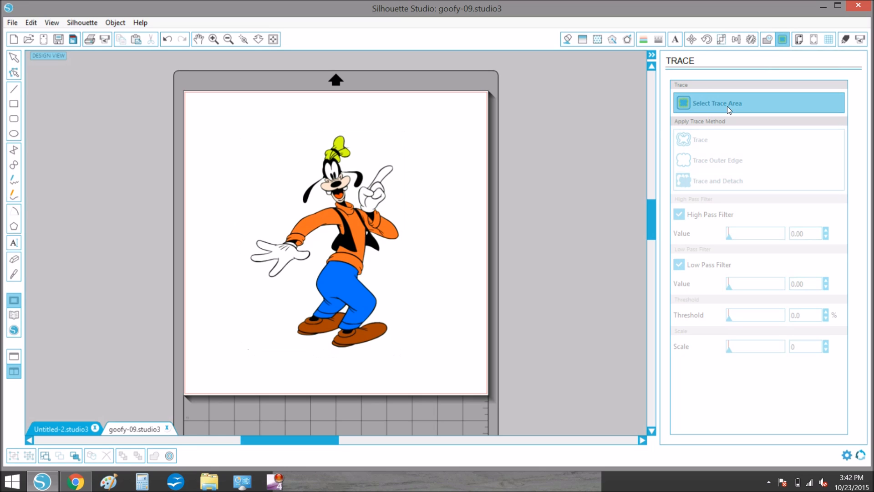
drag(369, 313, 457, 376)
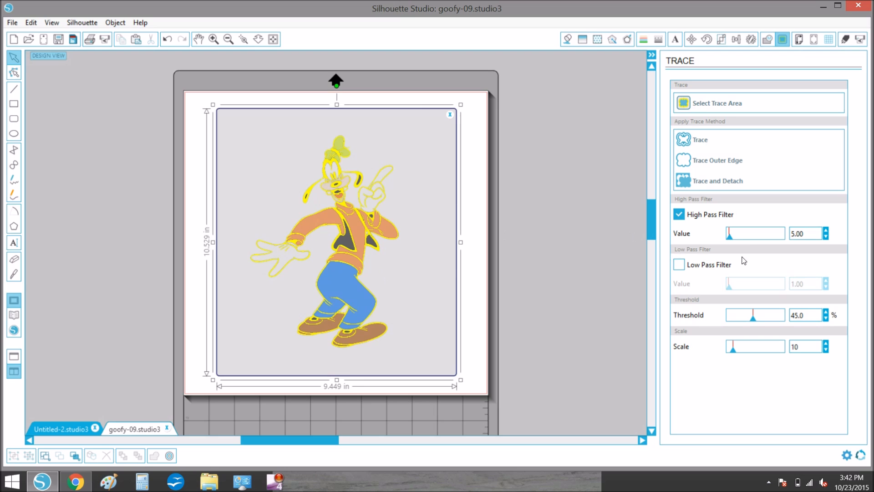
drag(731, 237, 759, 241)
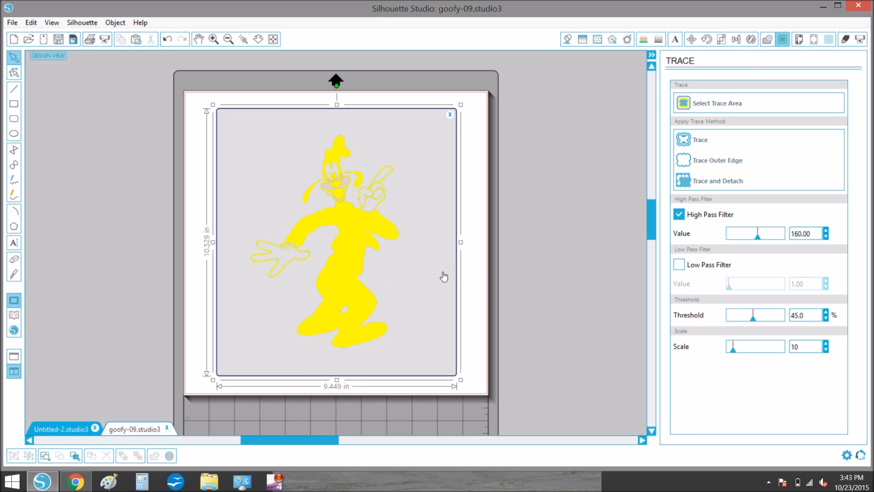
click(722, 161)
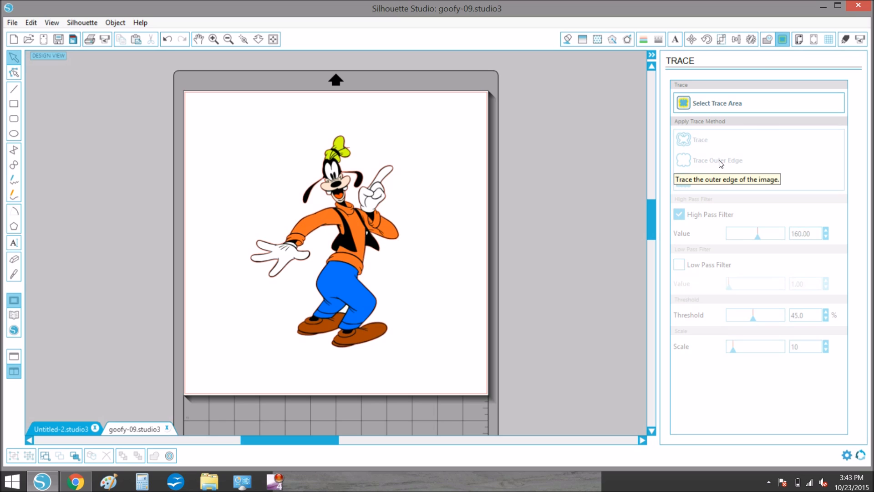
- Move the Goofy image aside to inspect the traced outline and return it to its place over the outline
mouse_move(360, 242)
mouse_down()
mouse_move(501, 235)
mouse_move(545, 248)
mouse_up()
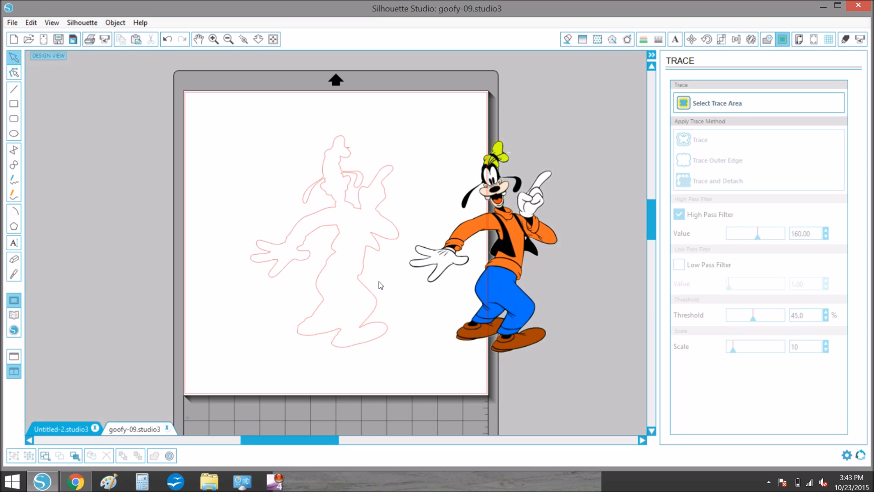
mouse_move(512, 231)
mouse_down()
mouse_move(414, 201)
mouse_move(359, 229)
mouse_up()
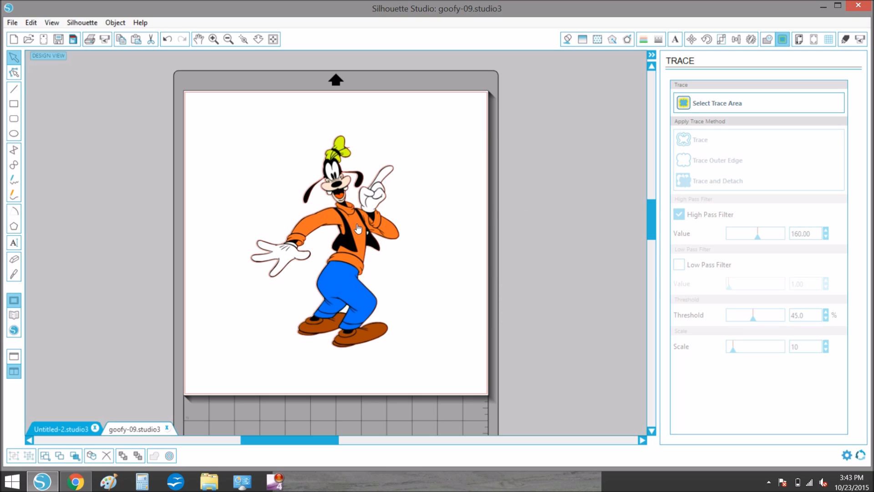
click(418, 193)
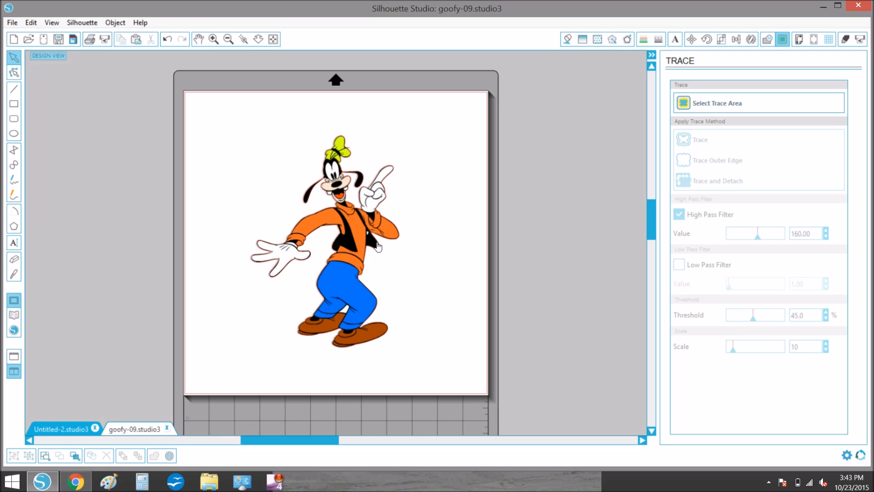
- Create a round 0.125 in offset around the traced outline, moving the image off the page and back inside the offset
drag(318, 239, 513, 251)
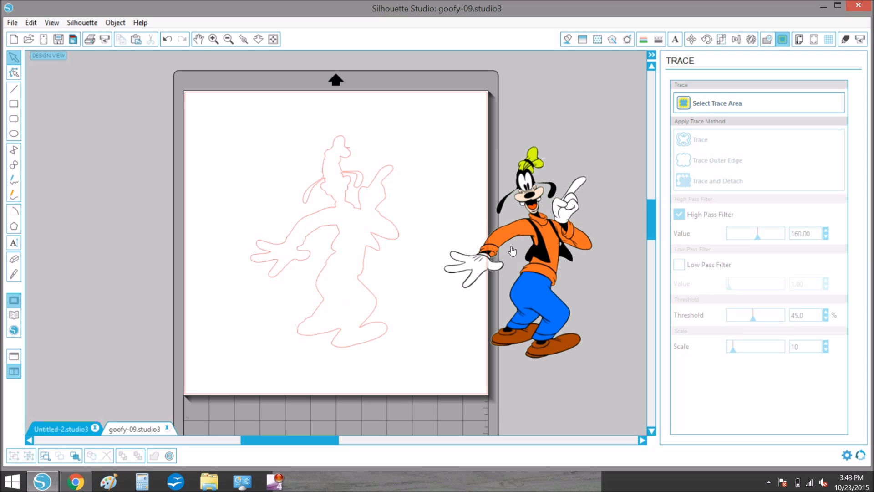
click(388, 201)
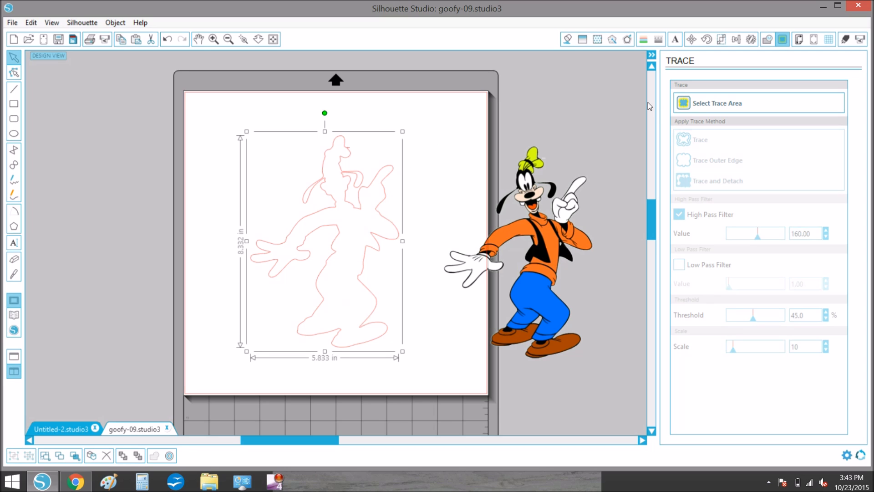
click(627, 40)
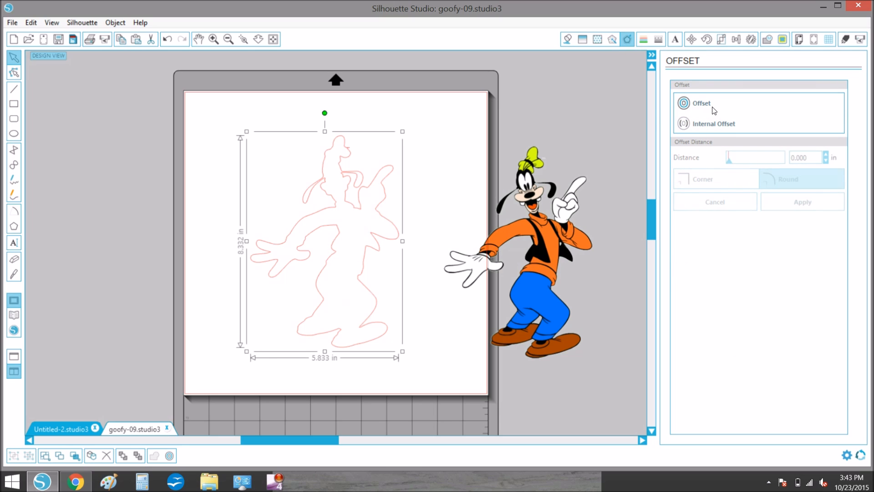
click(718, 108)
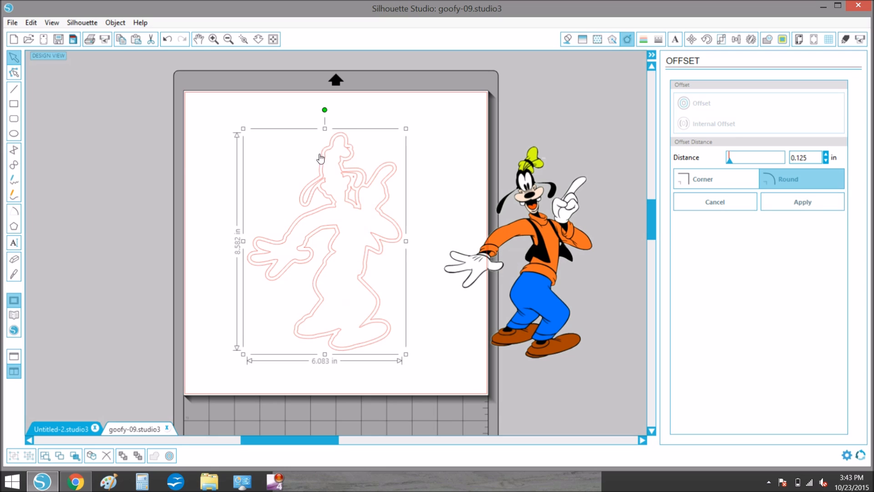
click(341, 238)
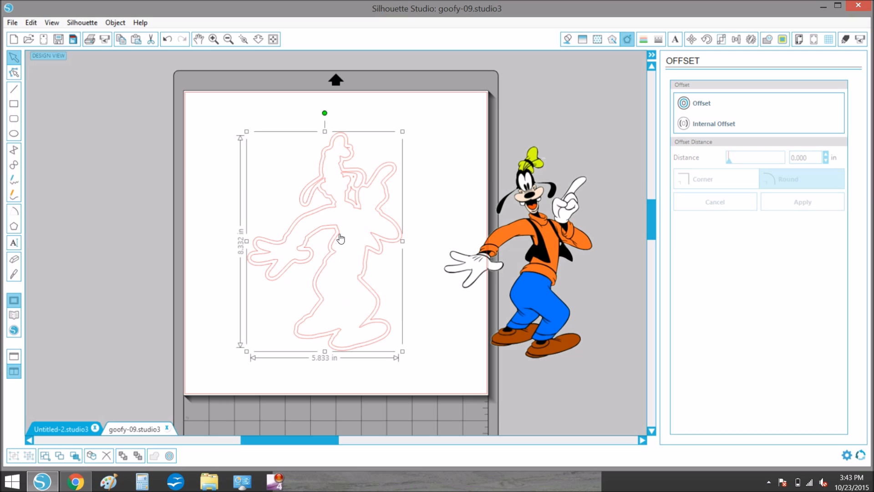
click(341, 238)
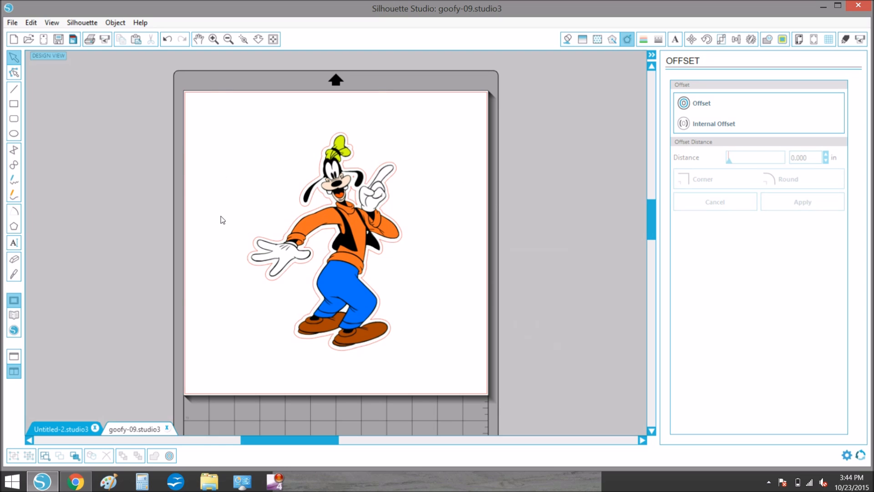
- Select everything on the page and align the Goofy image and its cut outline to a common center
key(ctrl+a)
click(737, 39)
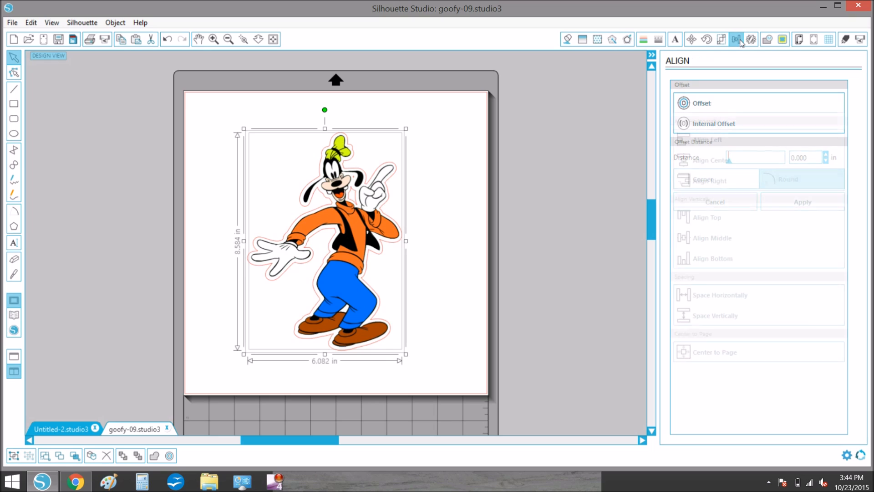
click(716, 103)
scroll(435, 203, down, 1)
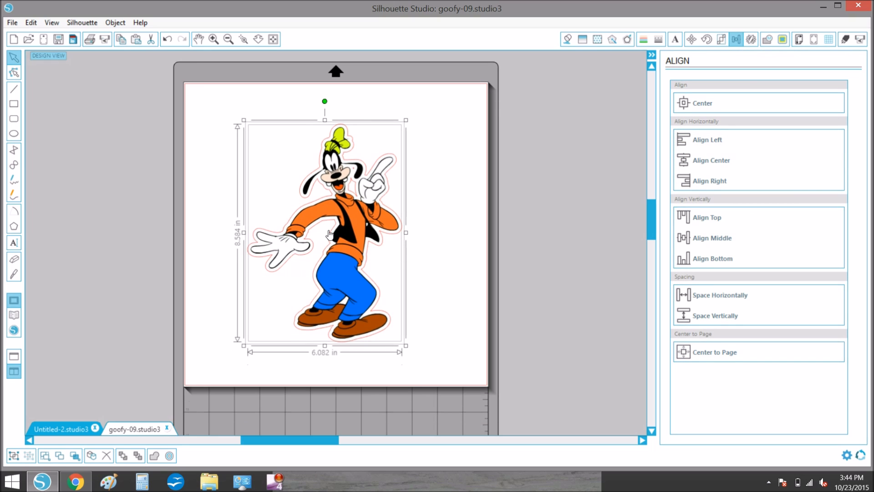
- Group the Goofy image with its outline and move the group slightly up and to the left on the page
right_click(370, 232)
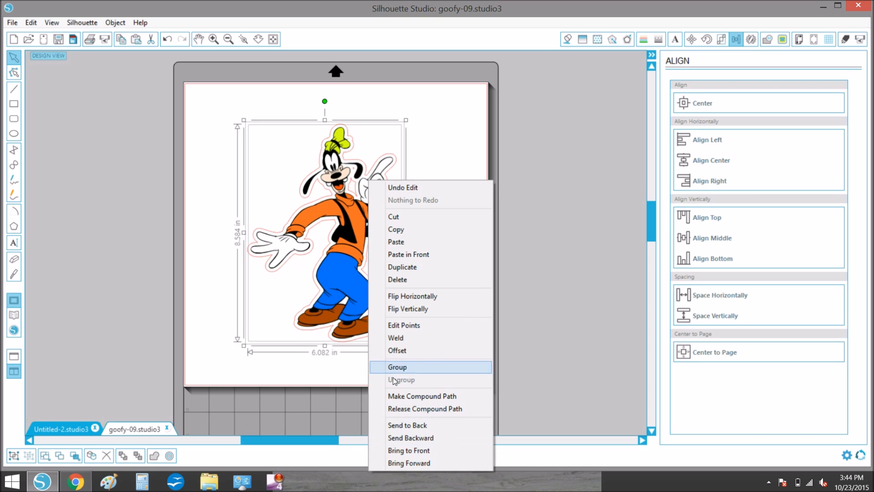
click(403, 367)
drag(363, 240, 355, 223)
click(444, 224)
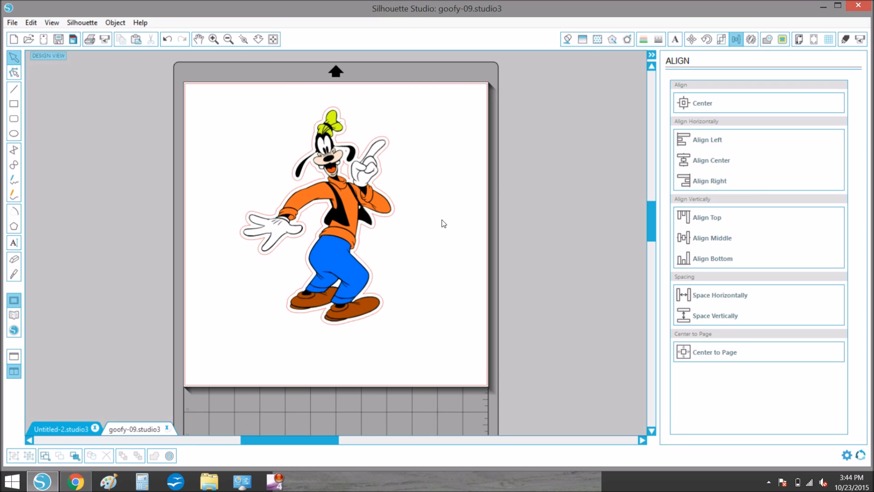
- Set the design page size to Letter, 8.5 x 11 in
click(800, 40)
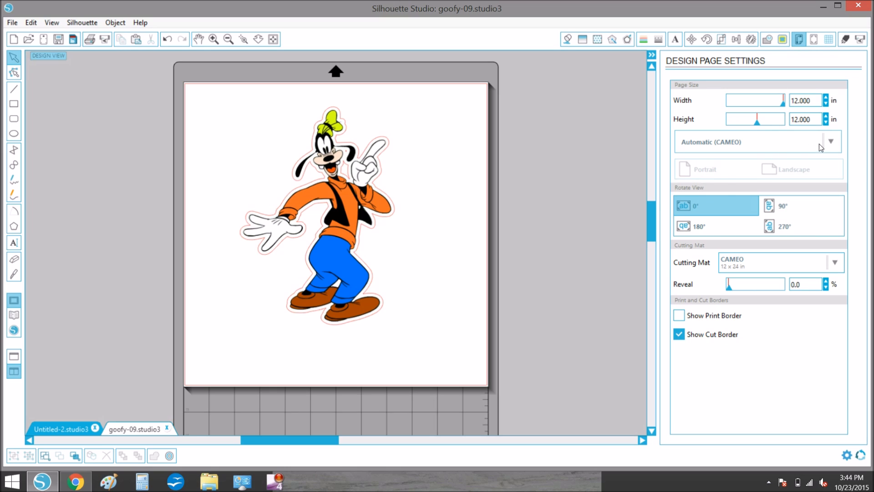
click(831, 142)
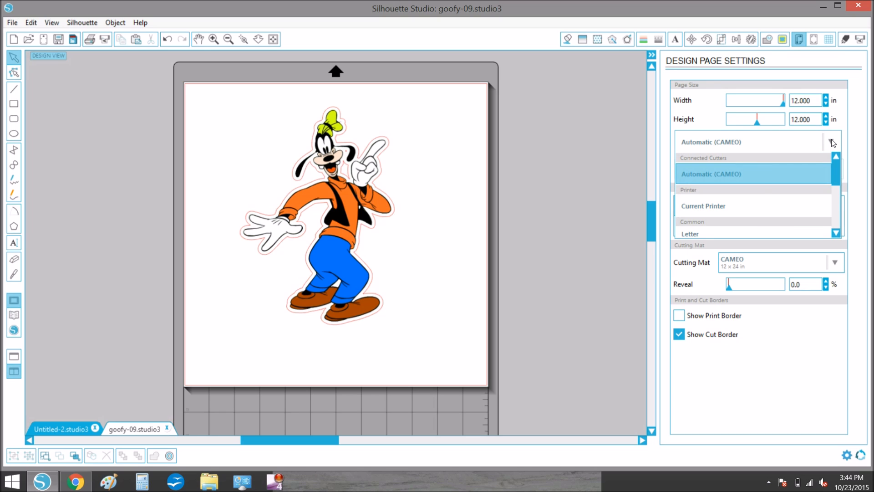
click(705, 234)
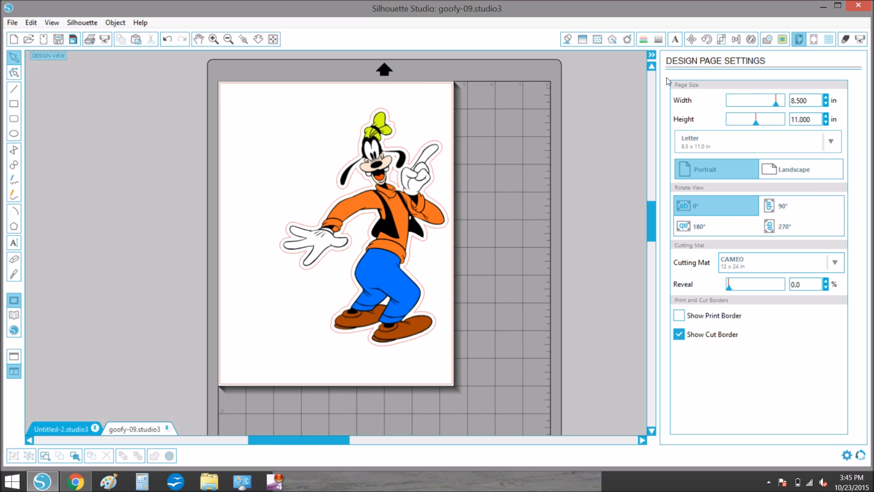
- Add Type 1 (CAMEO, Portrait) registration marks and move the Goofy group inside the cut border, clear of the hatched areas
click(813, 40)
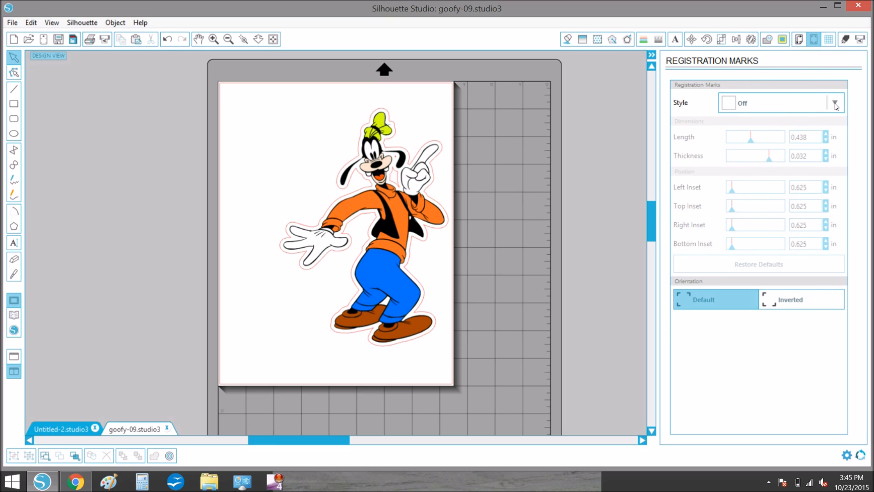
click(836, 104)
click(776, 146)
drag(397, 225, 358, 229)
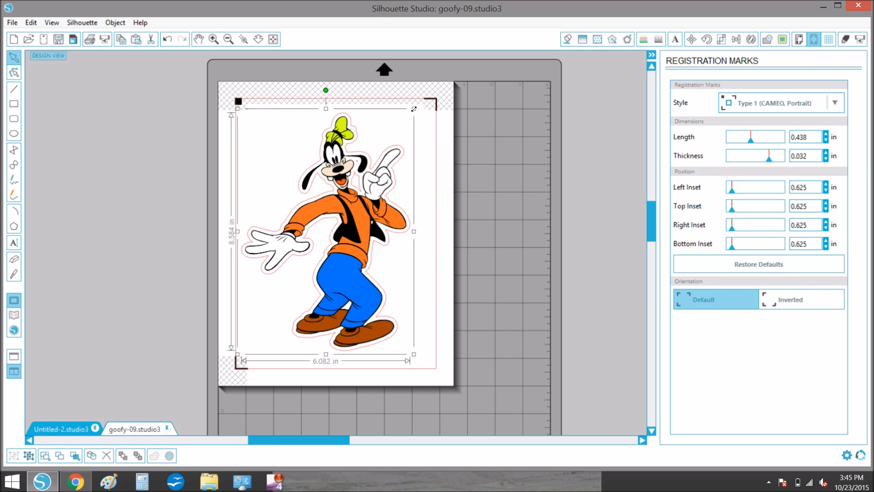
- Shrink the Goofy group to about 3.28 x 4.63 in and place it in the upper-left part of the cut area
drag(388, 128, 333, 233)
drag(309, 290, 309, 170)
click(375, 157)
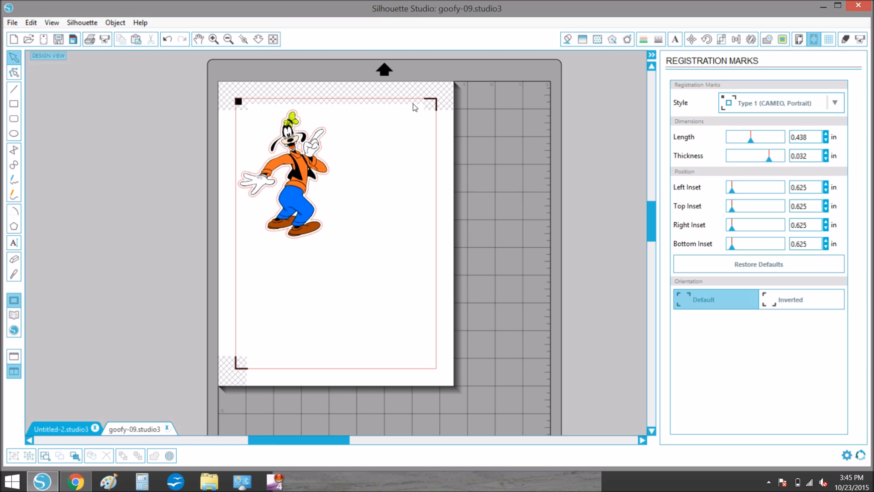
- Move the Goofy group partly across the left cut border to check the cut line, and return it inside the border
drag(298, 157, 284, 165)
click(243, 172)
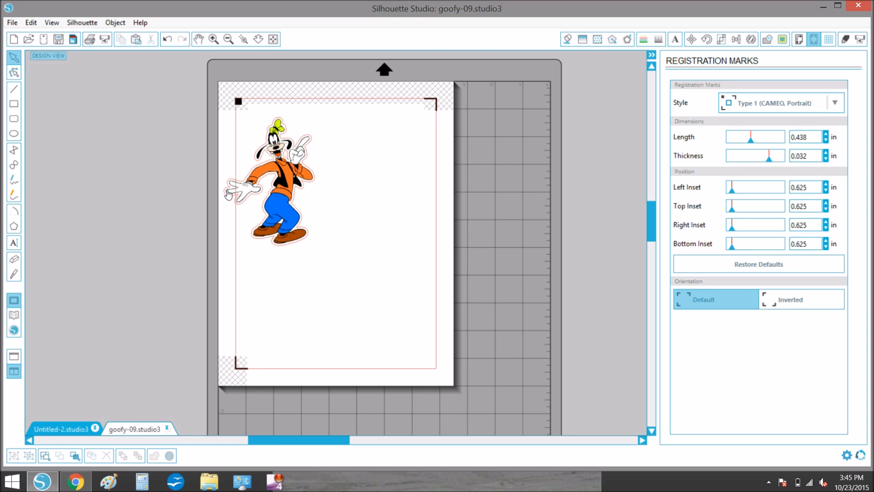
drag(285, 184, 299, 179)
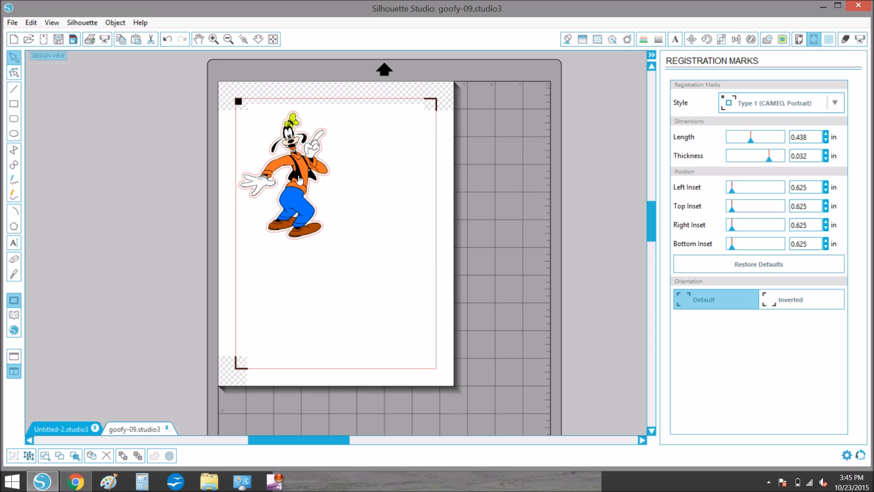
click(531, 123)
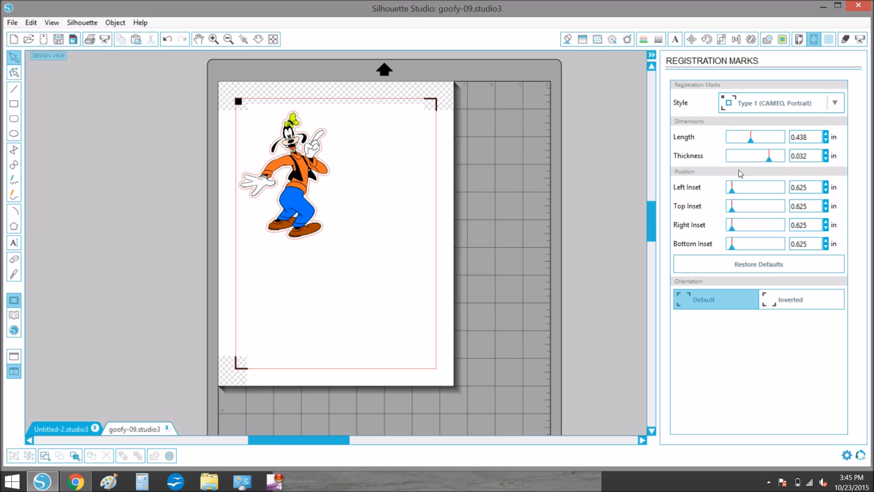
- Reduce all four registration mark insets to 0.394 in and move the Goofy group slightly up and to the left
drag(733, 187, 719, 253)
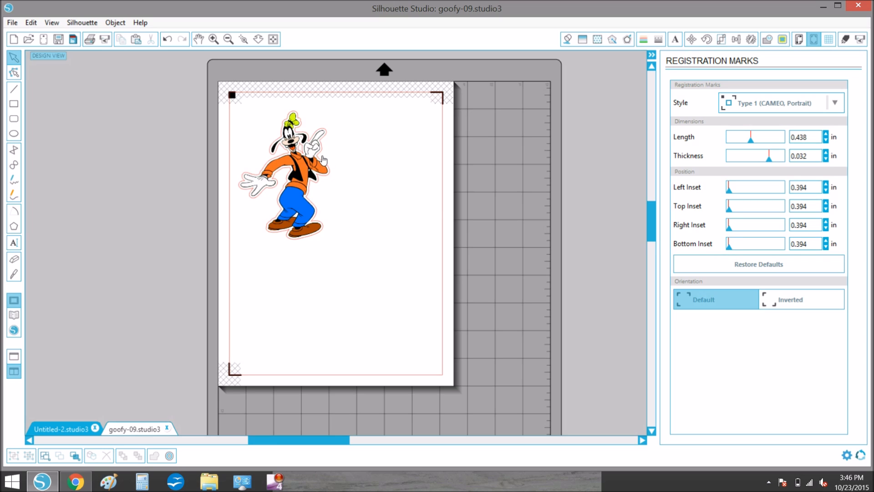
drag(308, 171, 305, 167)
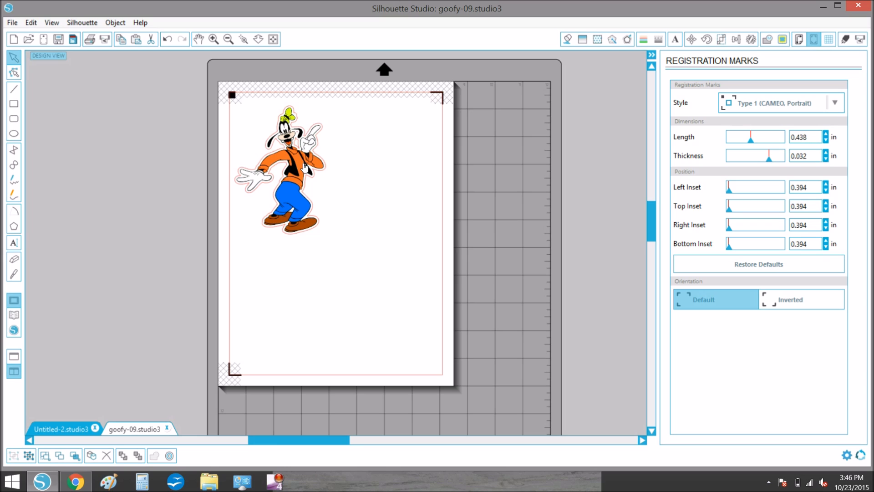
click(361, 296)
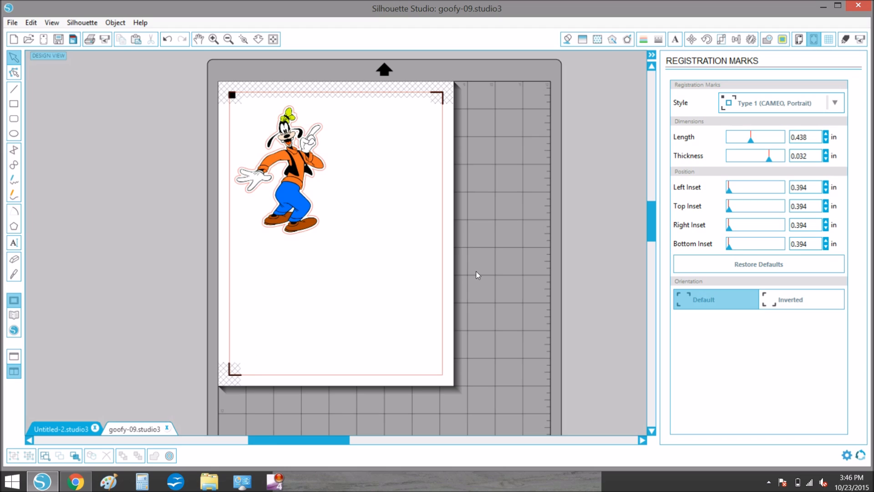
- Increase the bottom inset of the registration marks to 1.120 in, leaving the Goofy group in place and deselected
drag(730, 247, 741, 249)
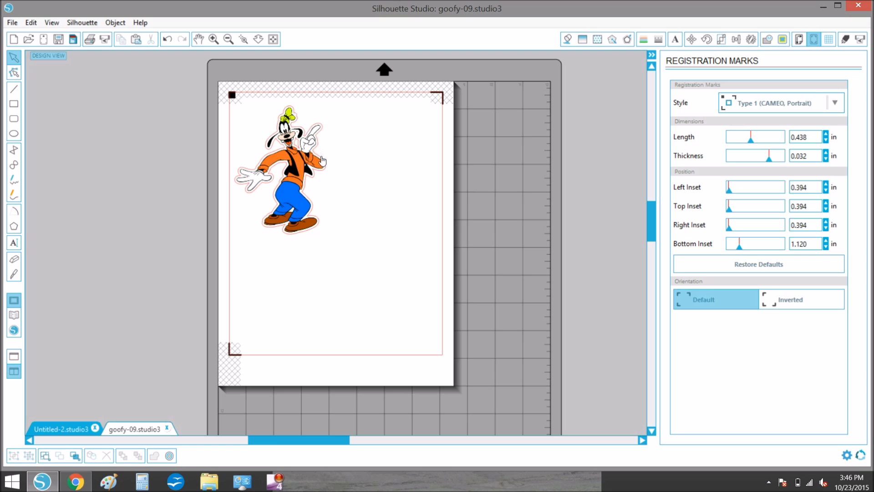
click(308, 167)
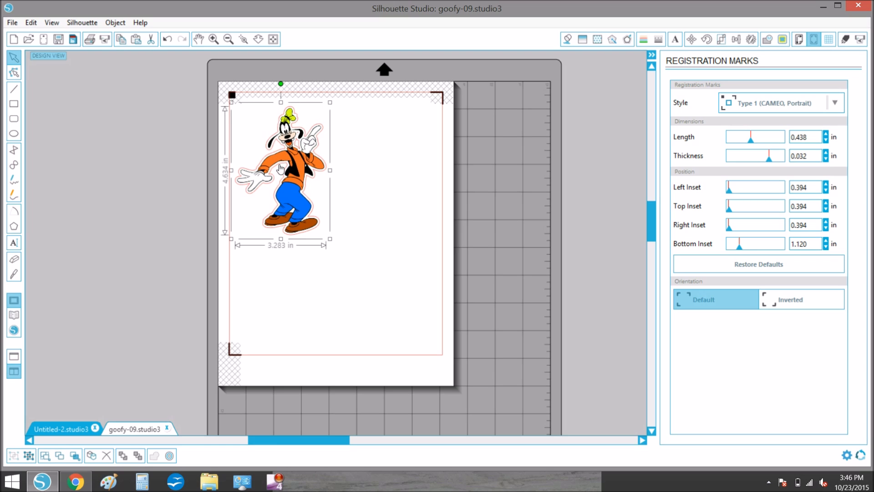
click(353, 254)
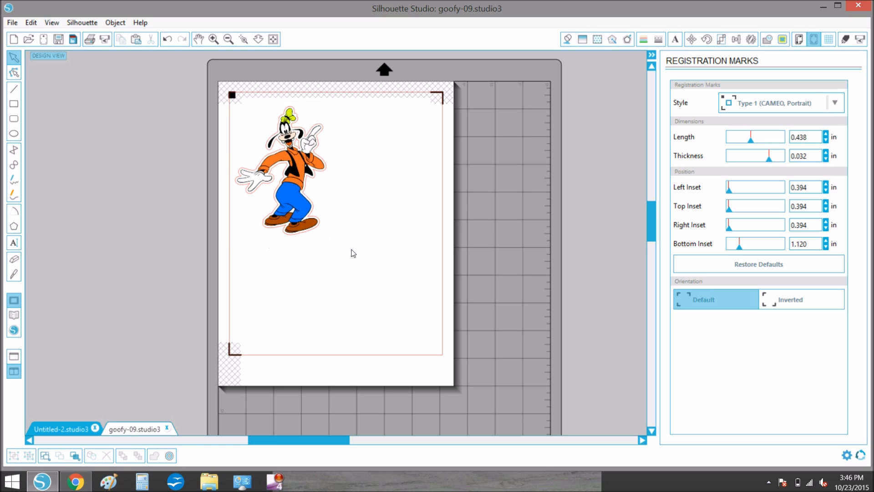
- Choose the HP Deskjet 1050 J410 series as the printer for the page and cancel the print
click(89, 42)
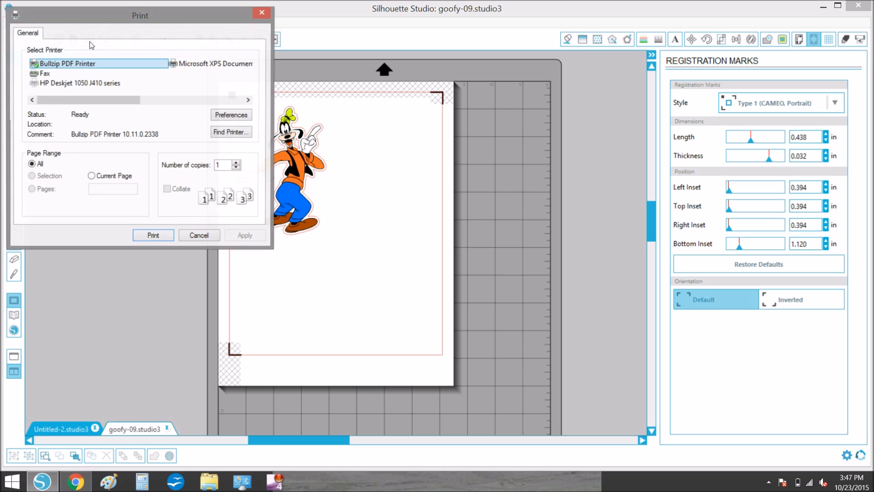
click(94, 84)
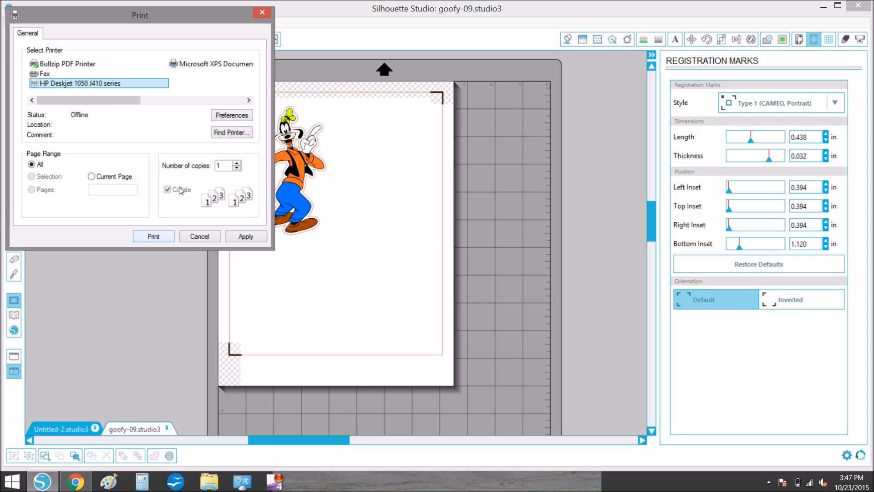
click(201, 236)
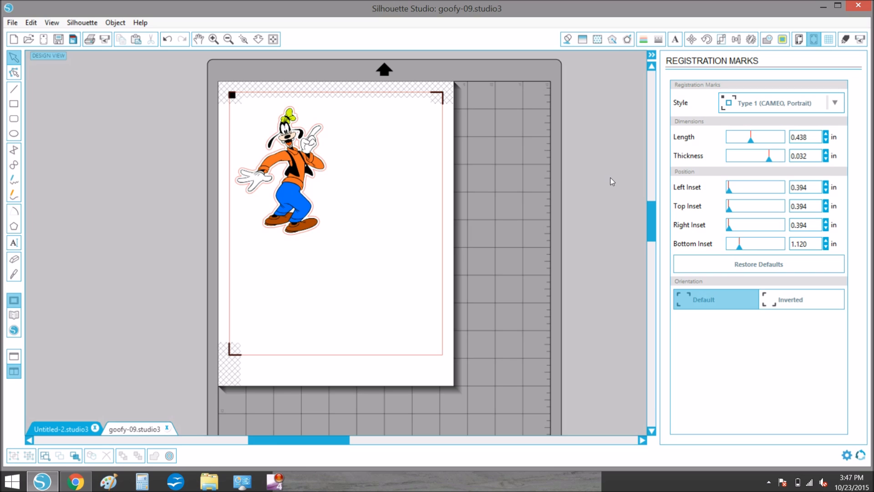
- Open the cut settings and review the blade, speed and thickness options for Copy Paper
click(845, 40)
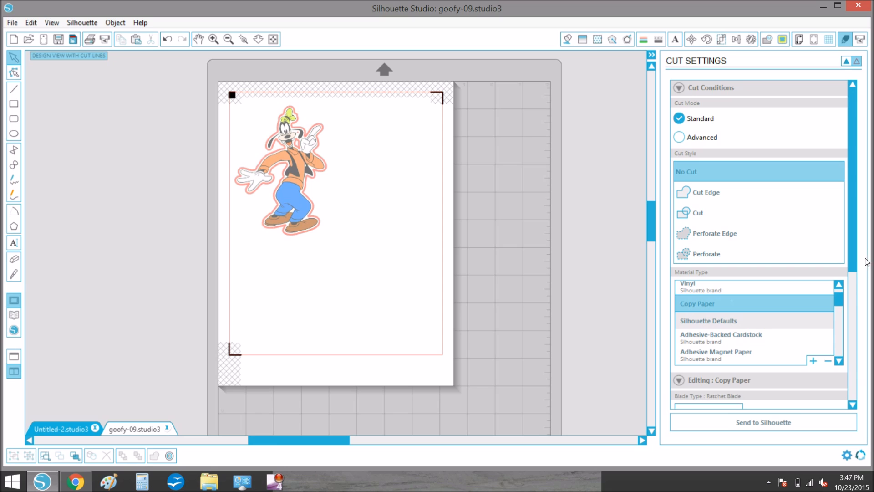
drag(854, 248, 850, 346)
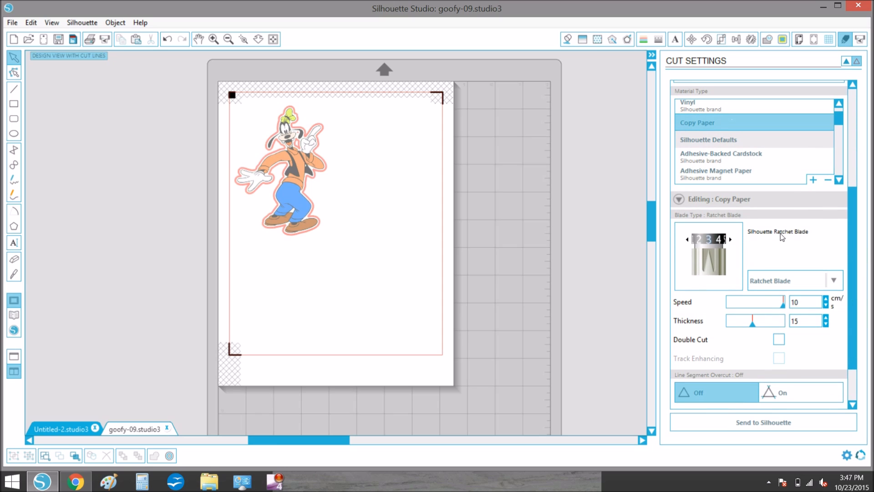